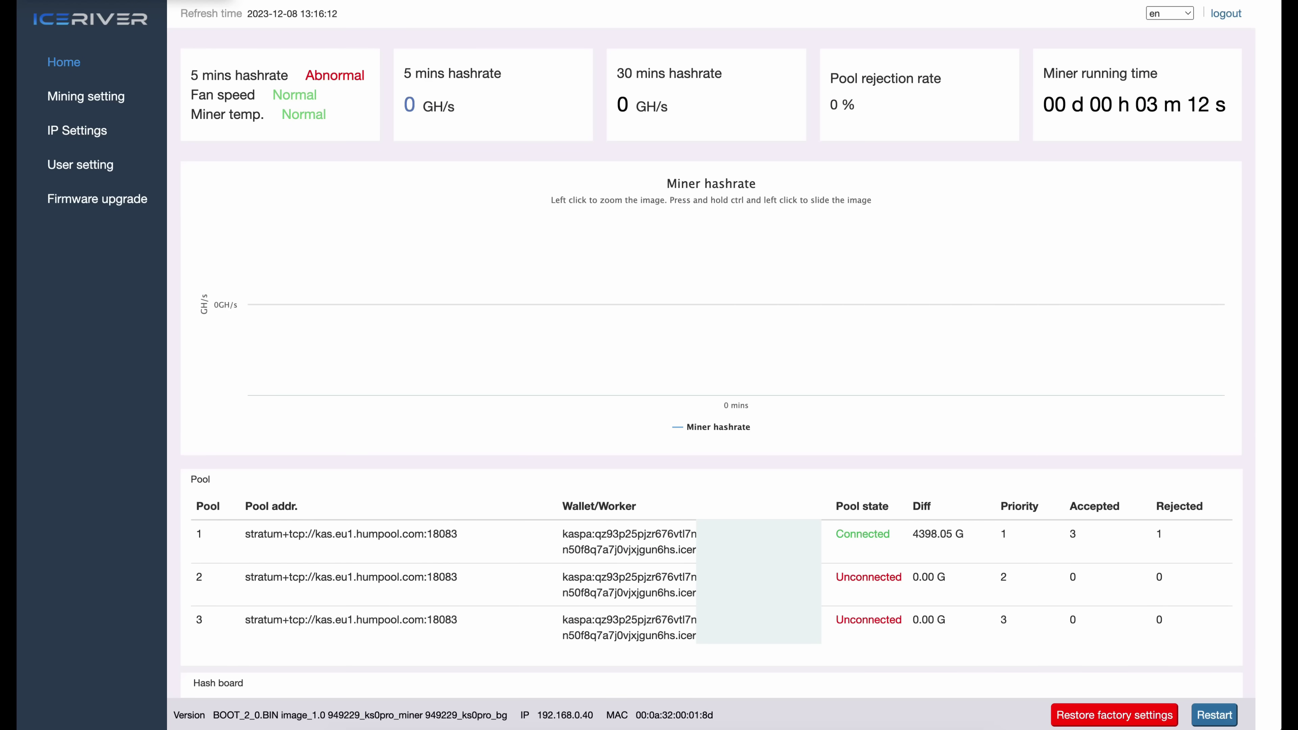
Restore the miner to factory settings and acknowledge the success message
click(1114, 715)
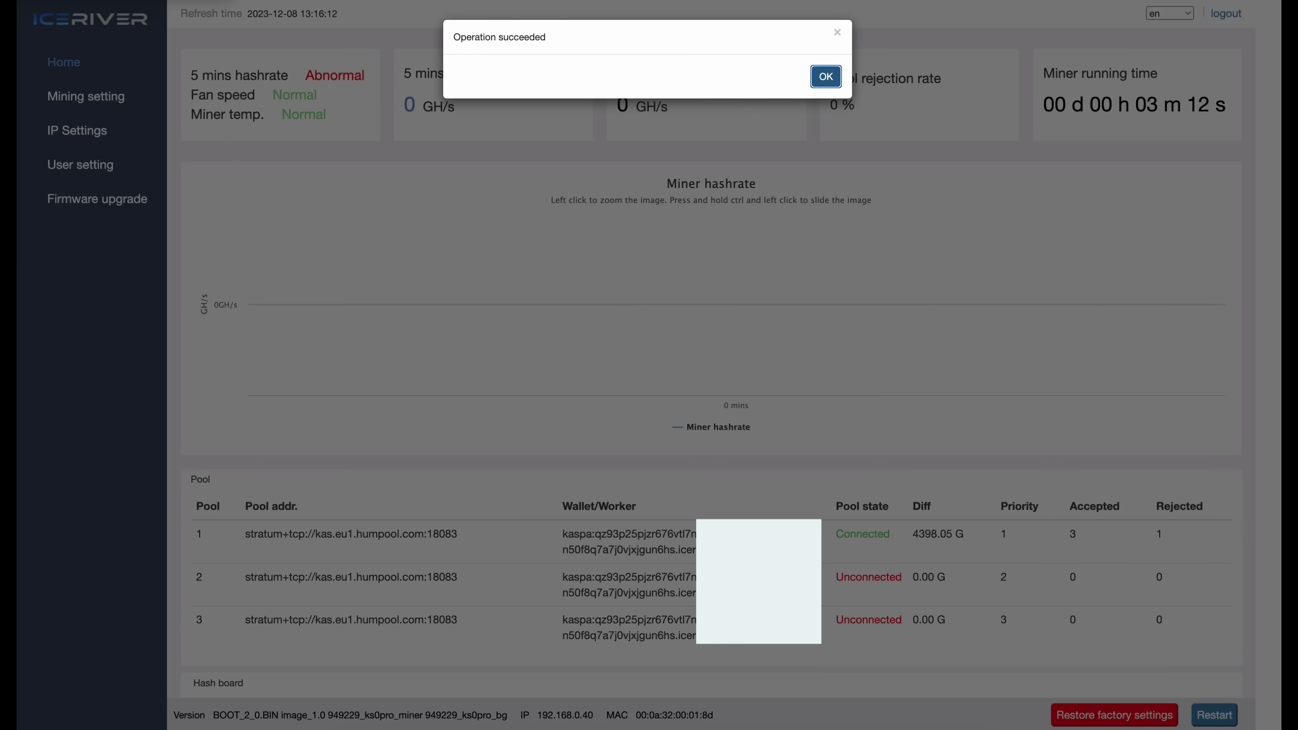
key(Return)
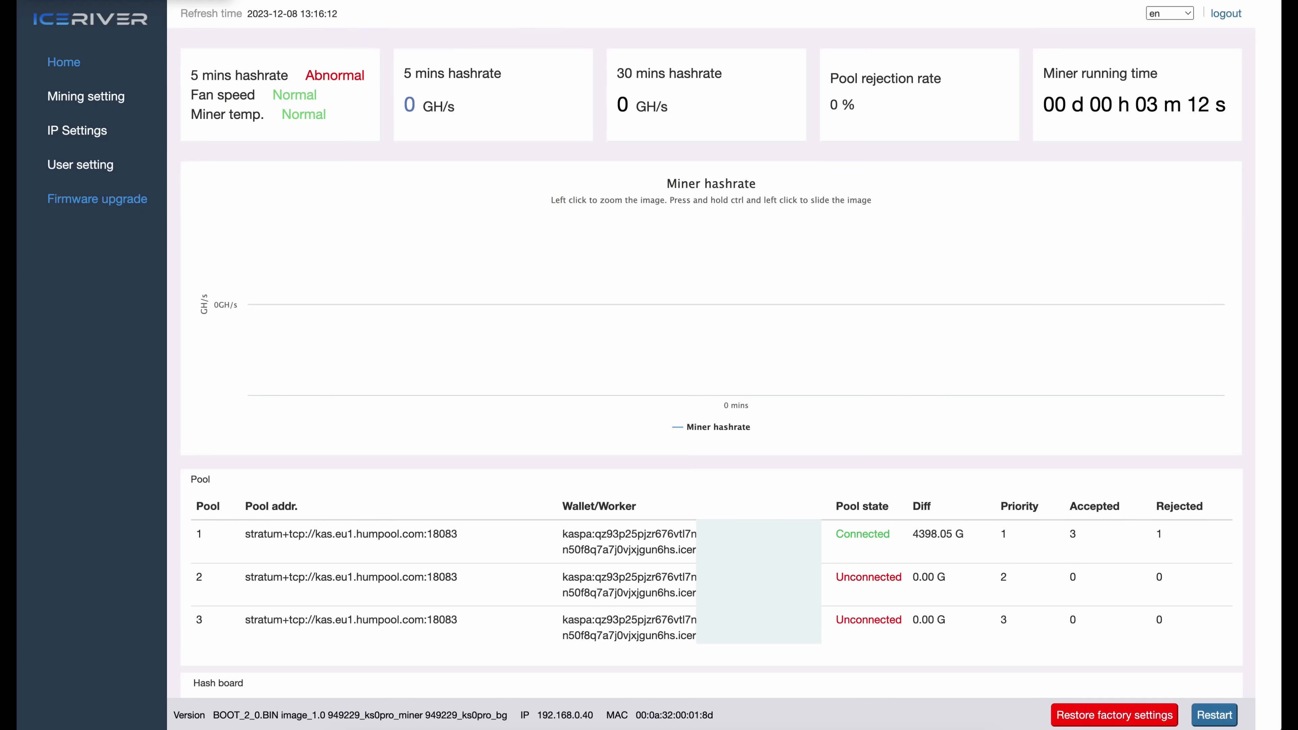
click(97, 199)
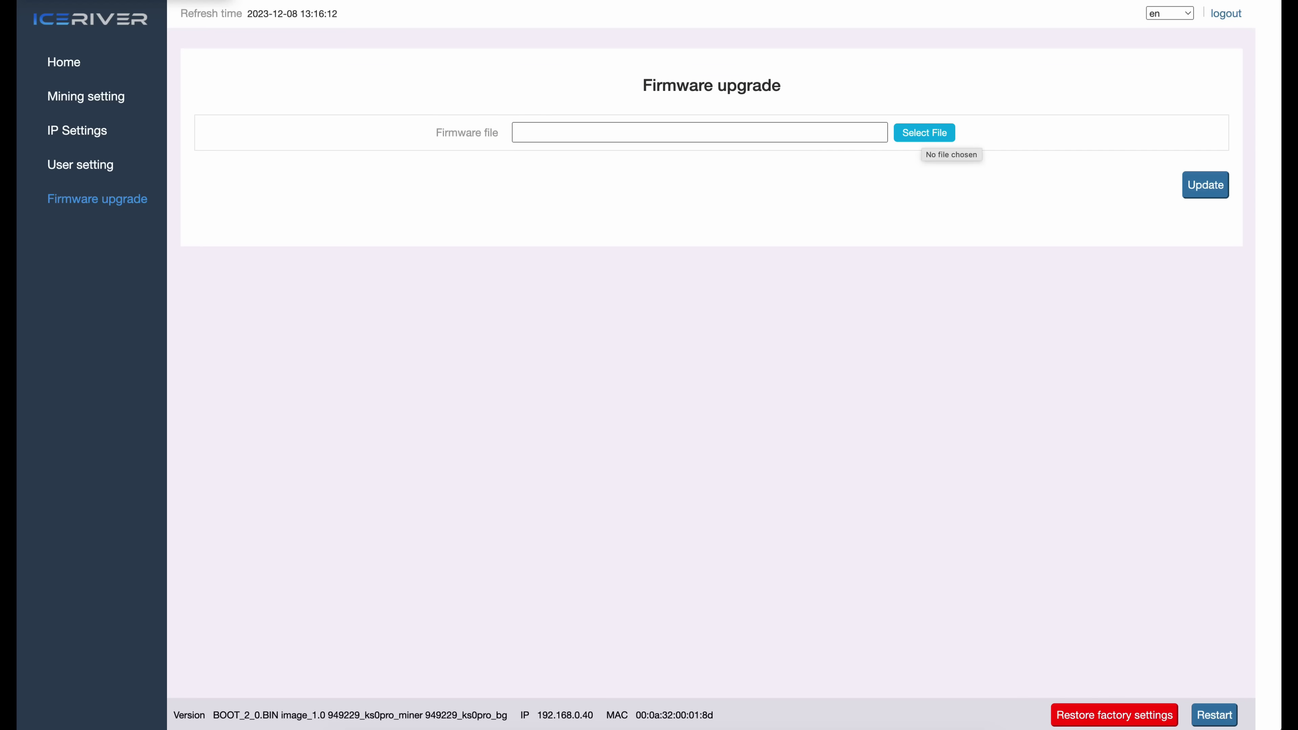
Upload the init_ks0pro_update.bgz firmware file to the miner
click(924, 133)
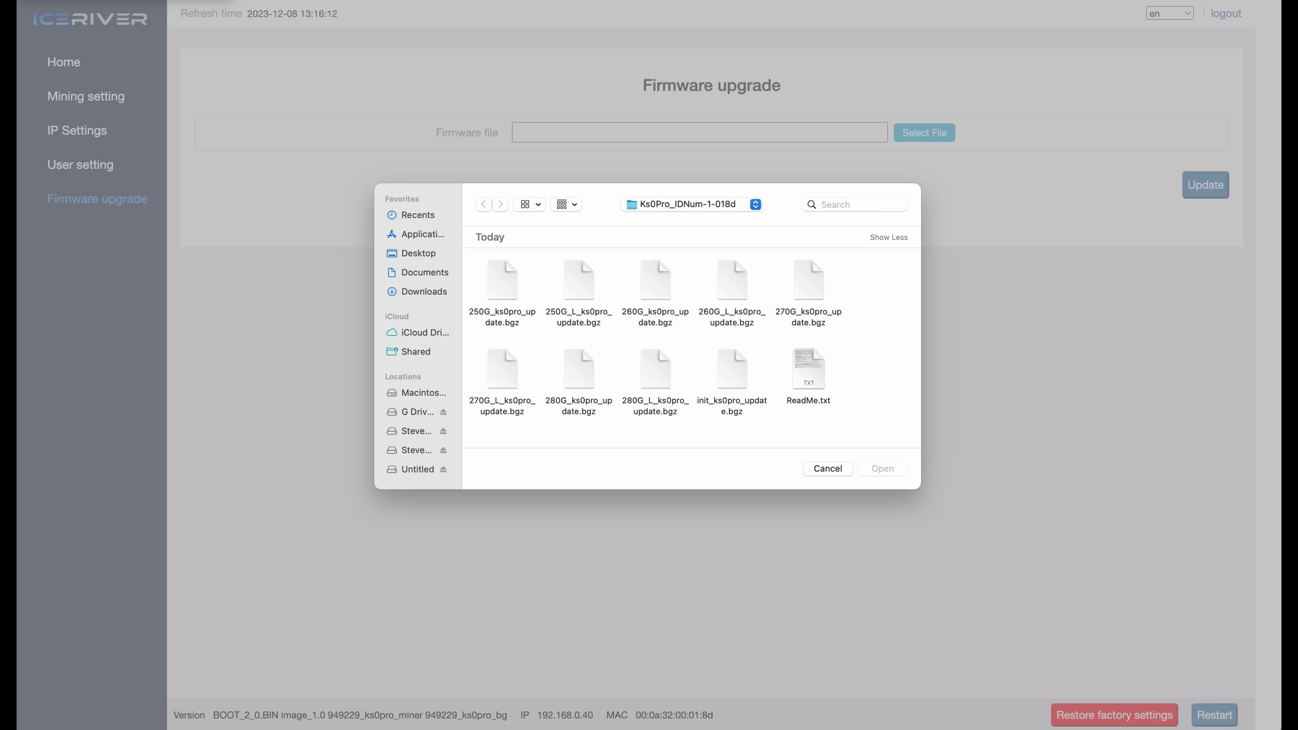
click(732, 373)
key(Return)
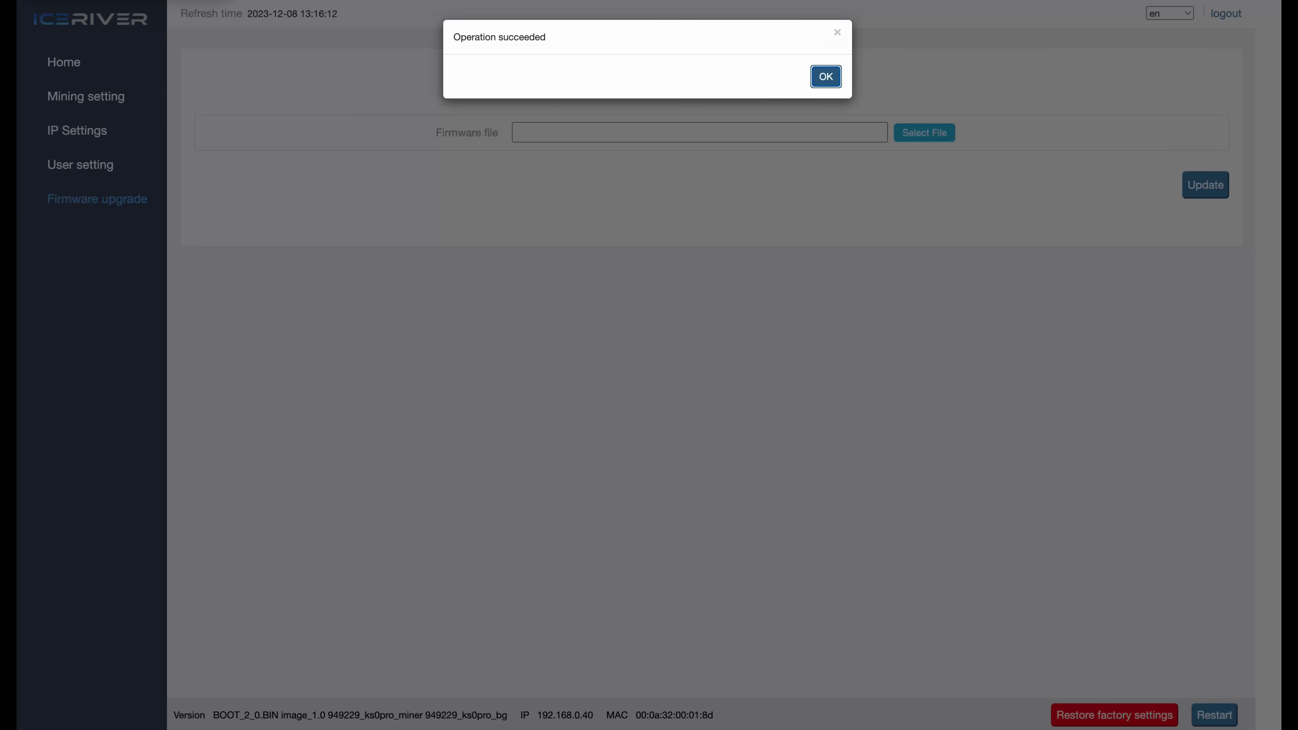
key(Return)
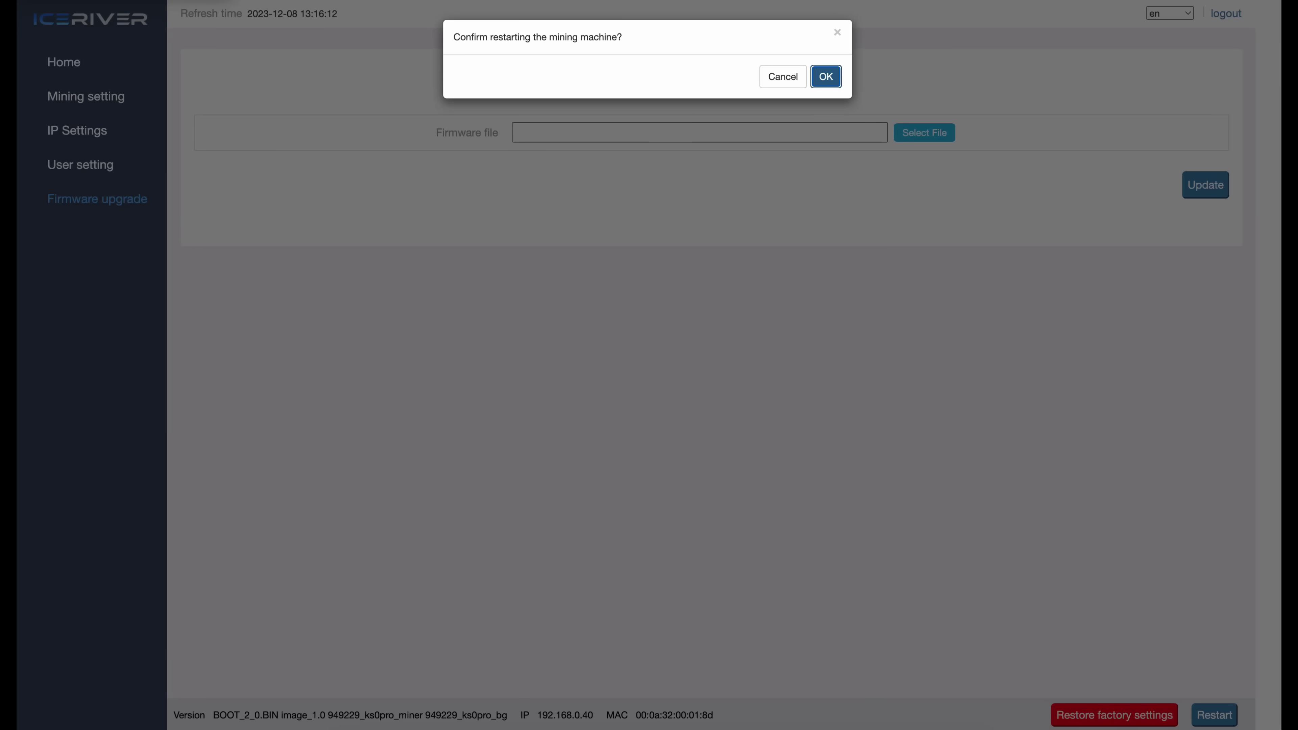
Confirm the miner restart and return to the dashboard
key(Return)
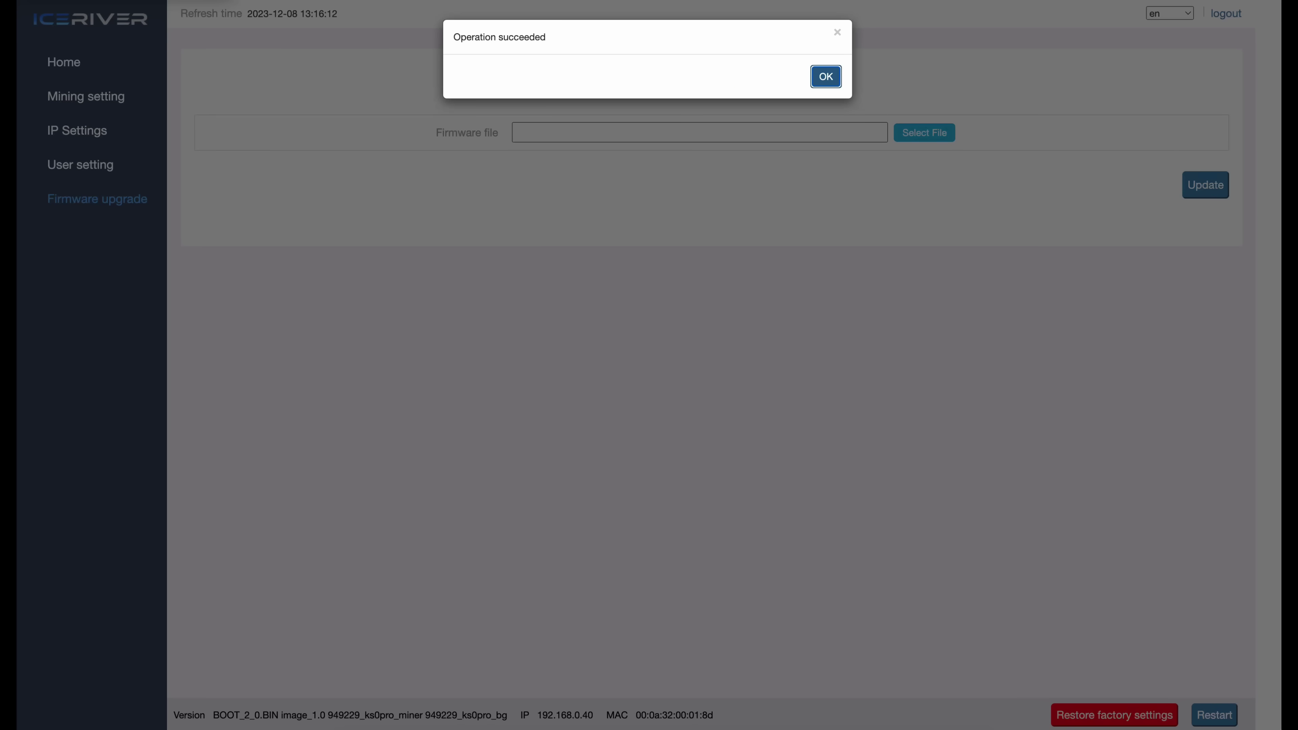
key(Return)
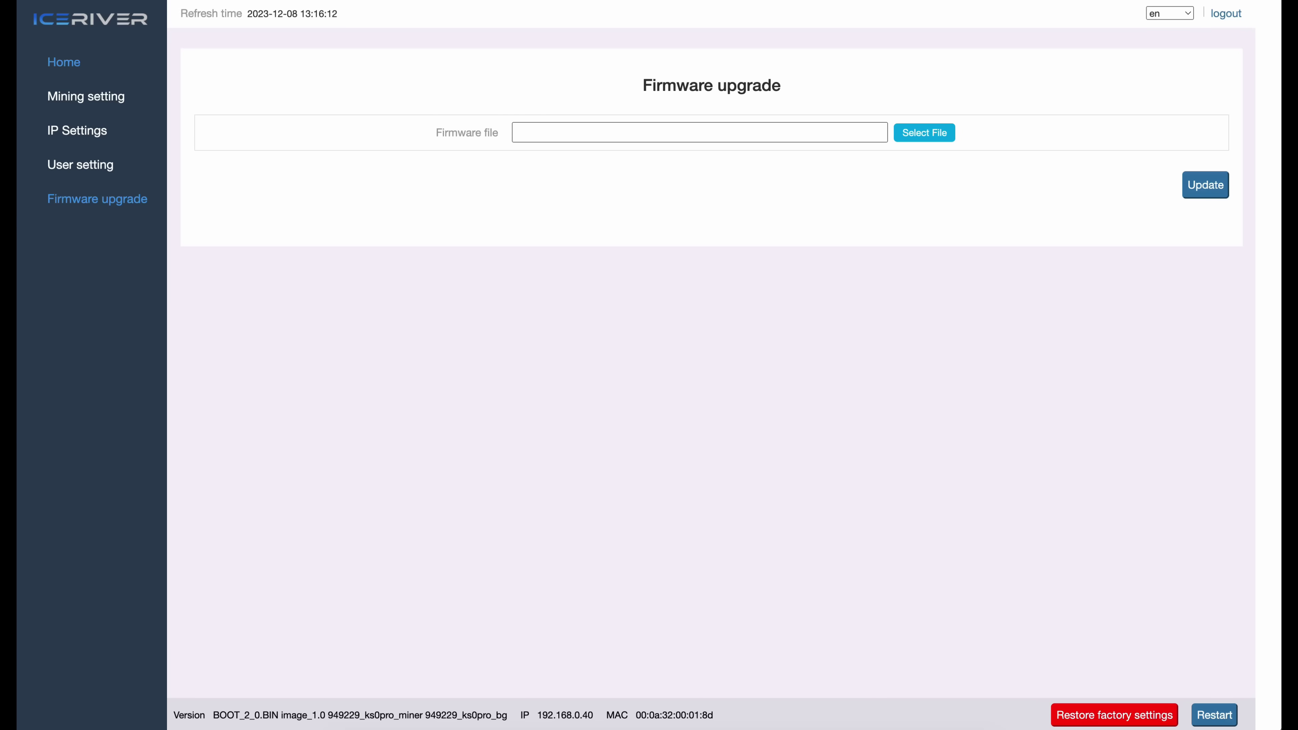
click(63, 62)
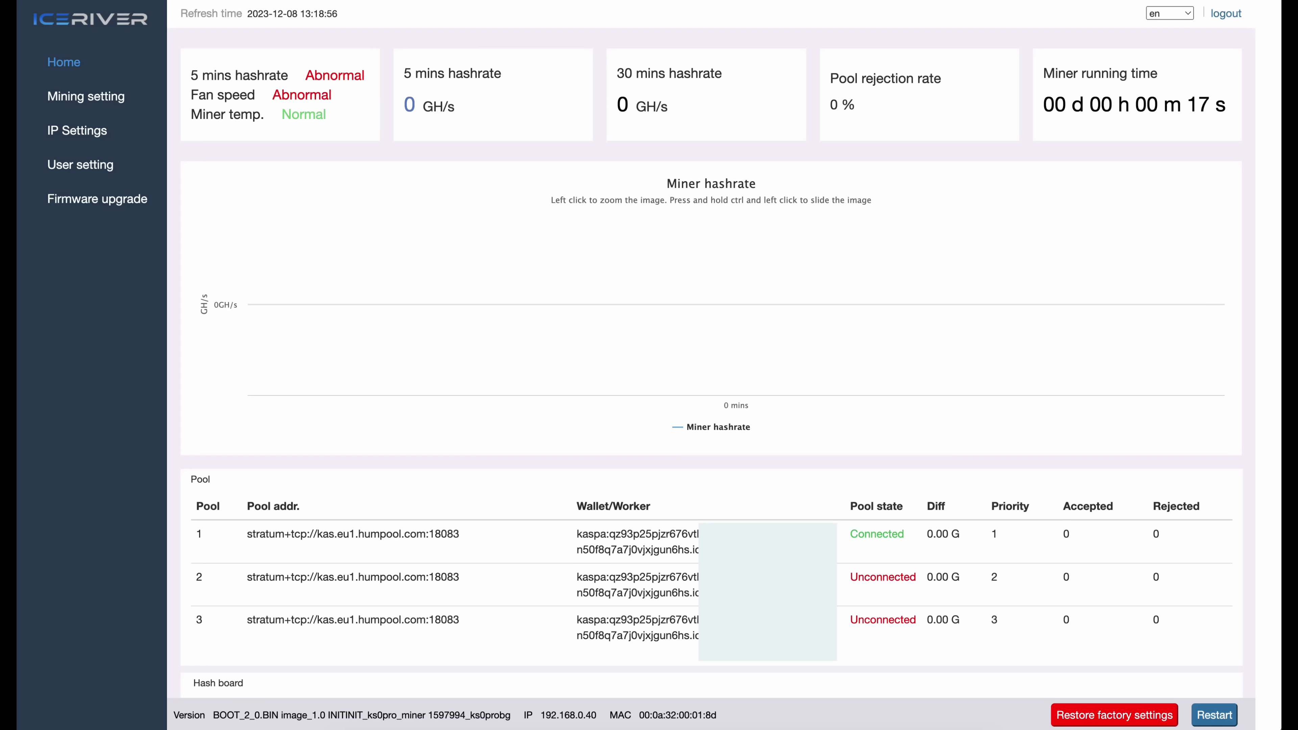
After checking the INIT firmware version, go back to the Firmware upgrade page
click(97, 199)
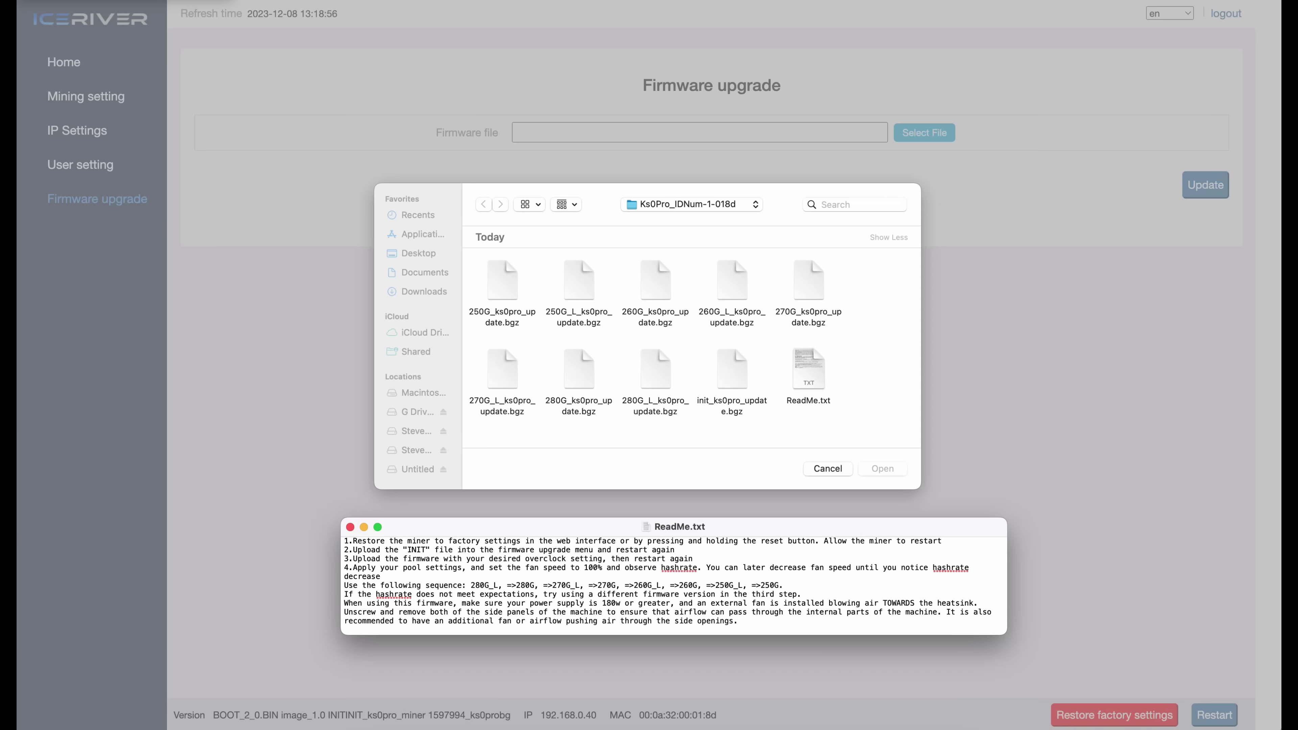
Upload the 280G_L_ks0pro_update.bgz overclock firmware, then return to the dashboard after the restart
click(655, 373)
key(Return)
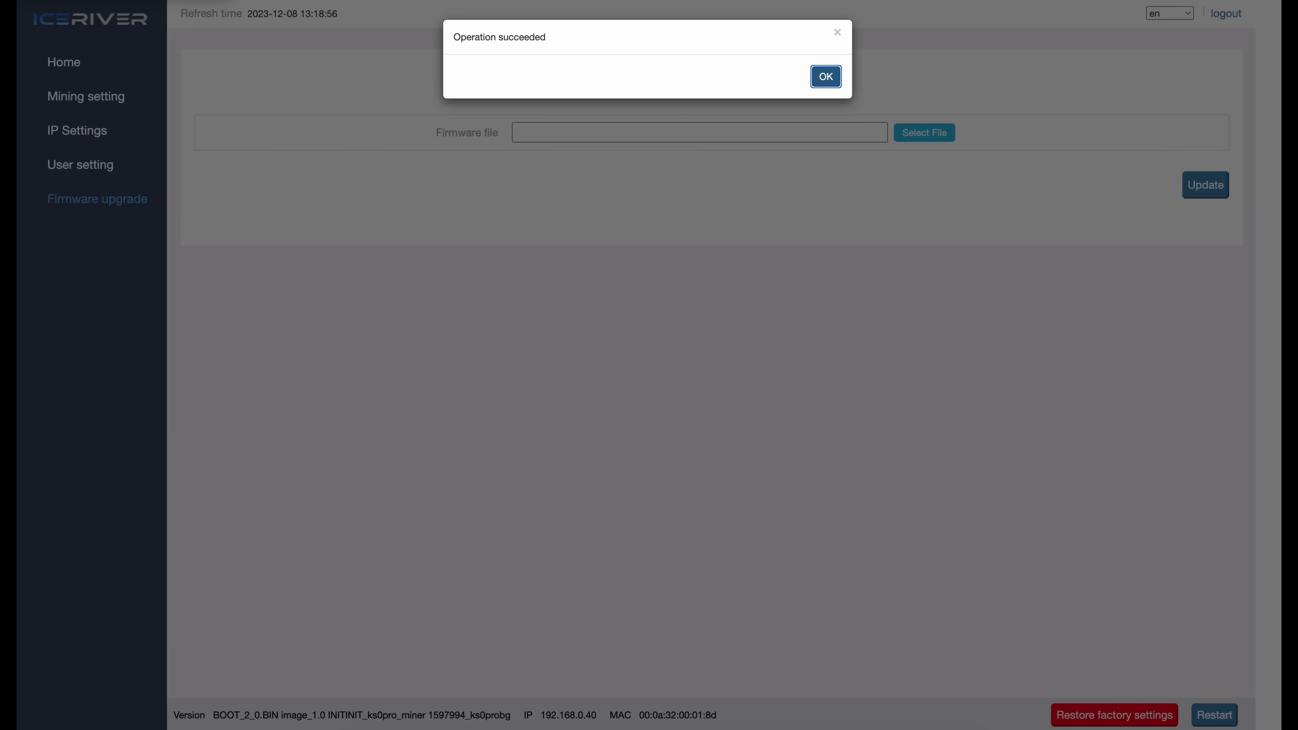
key(Return)
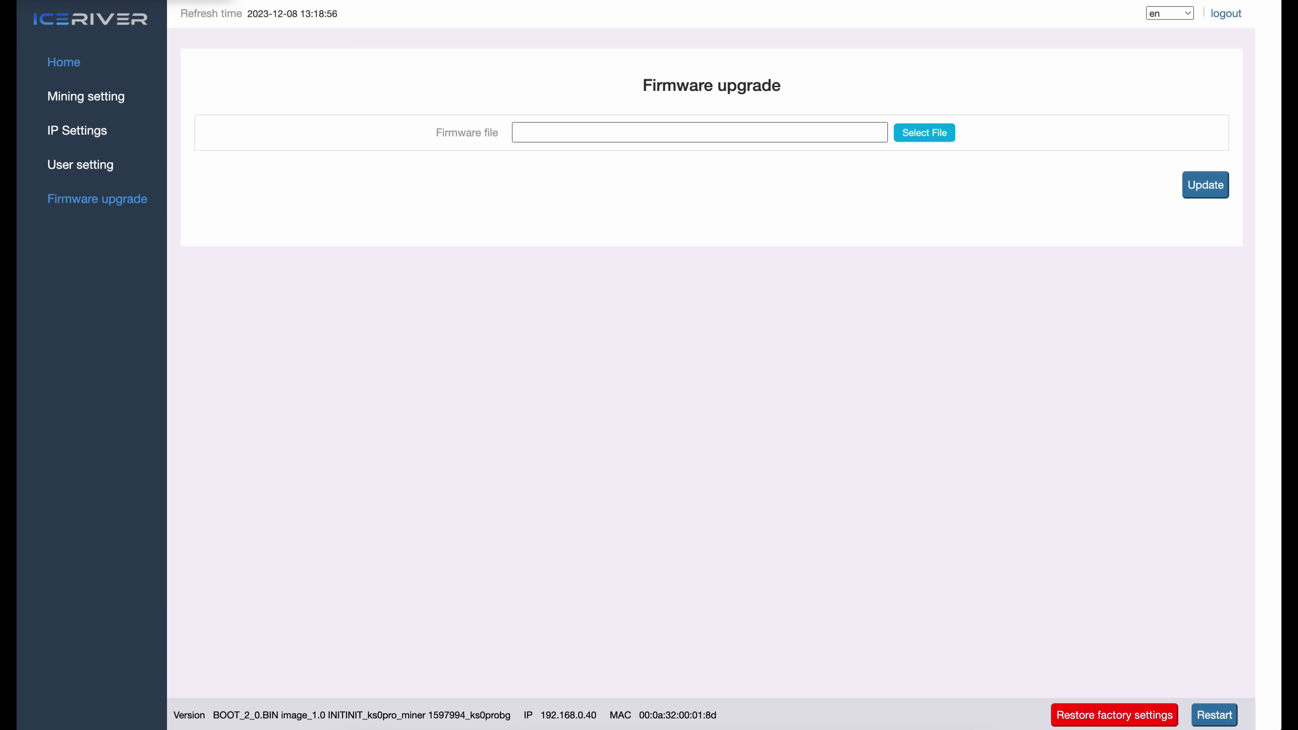
click(63, 62)
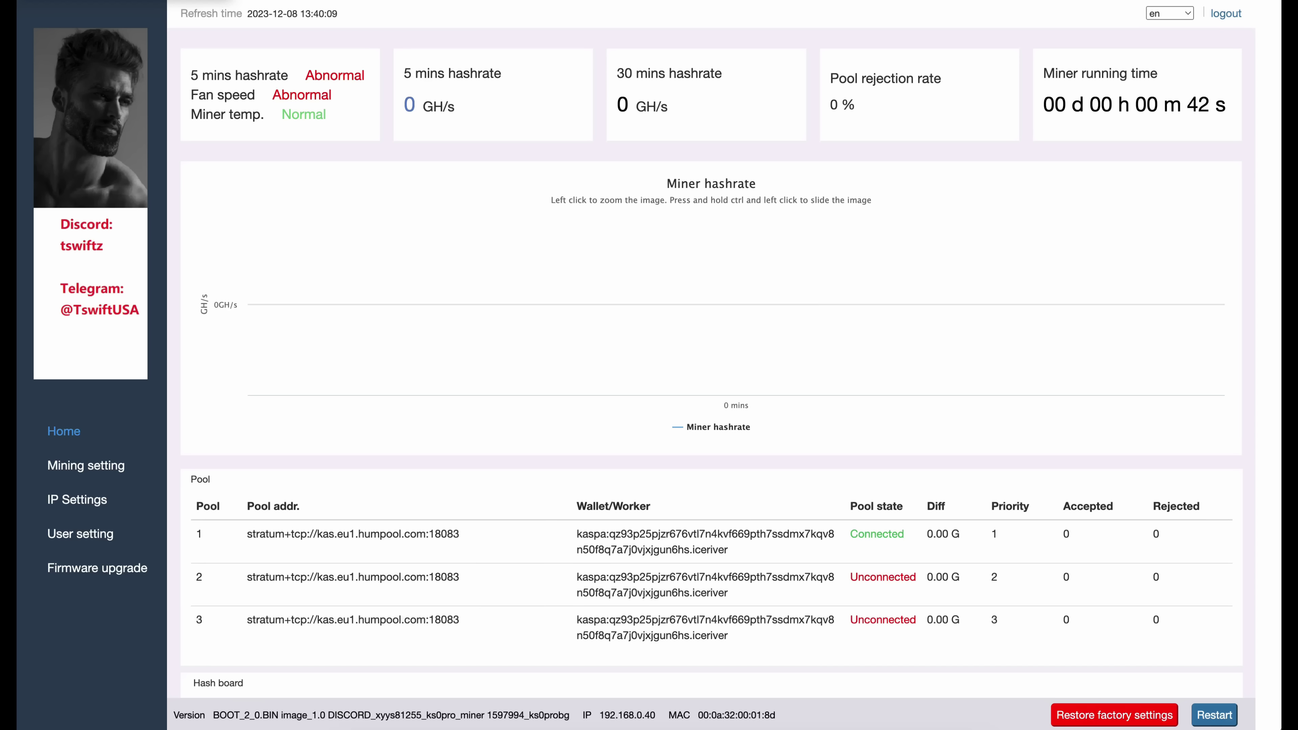
Save pool 1 as kas.us1.humpool.com and pool 2 as kas.eu1.humpool.com
click(86, 466)
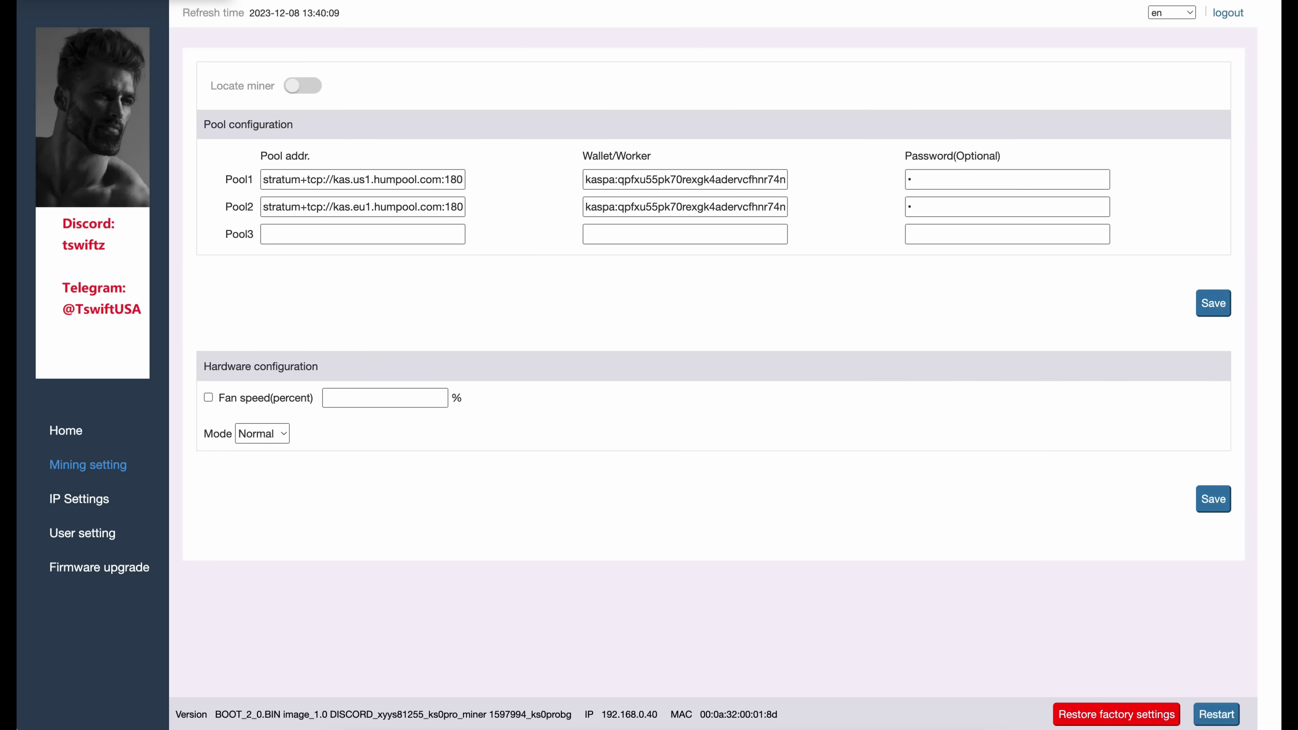
click(1213, 303)
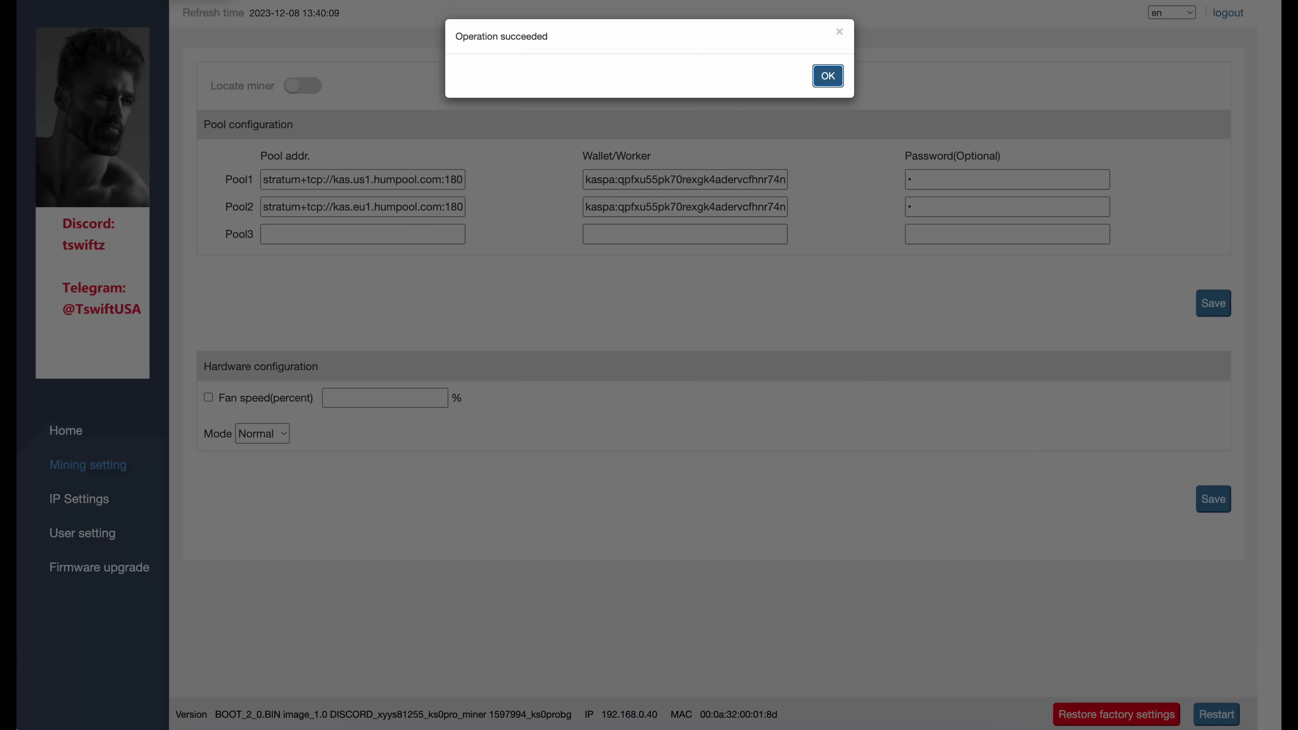
key(Return)
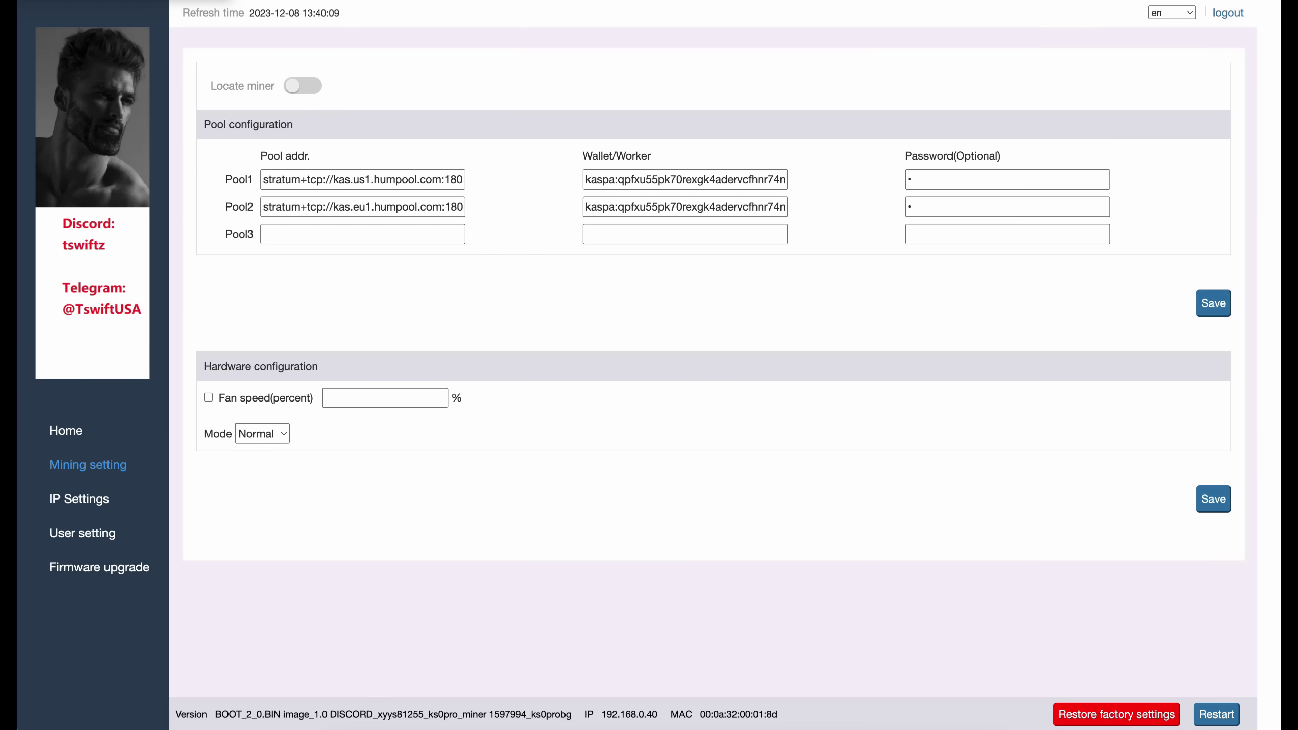
Return to the dashboard and open the ReadMe.txt overclocking instructions
click(65, 430)
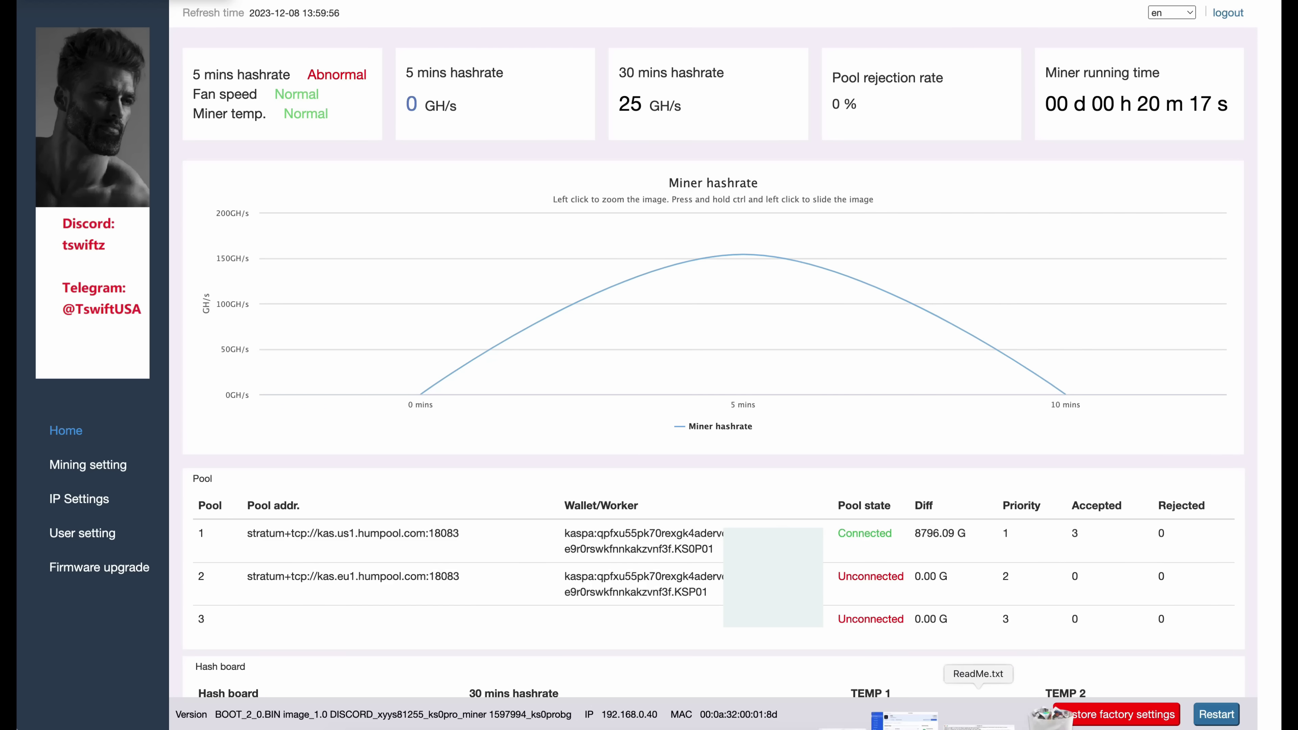
click(966, 720)
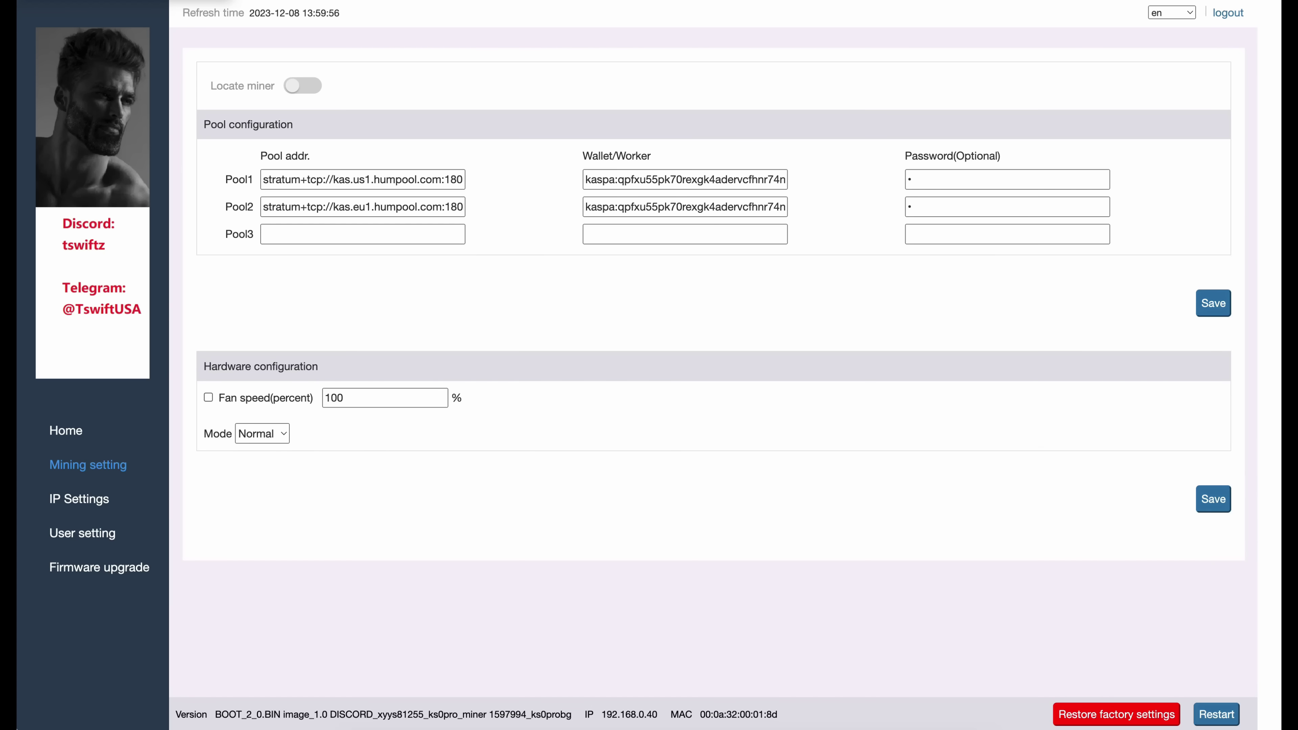
Enable a fixed fan speed of 100%, save it, and return to Home
click(208, 398)
click(343, 398)
key(Return)
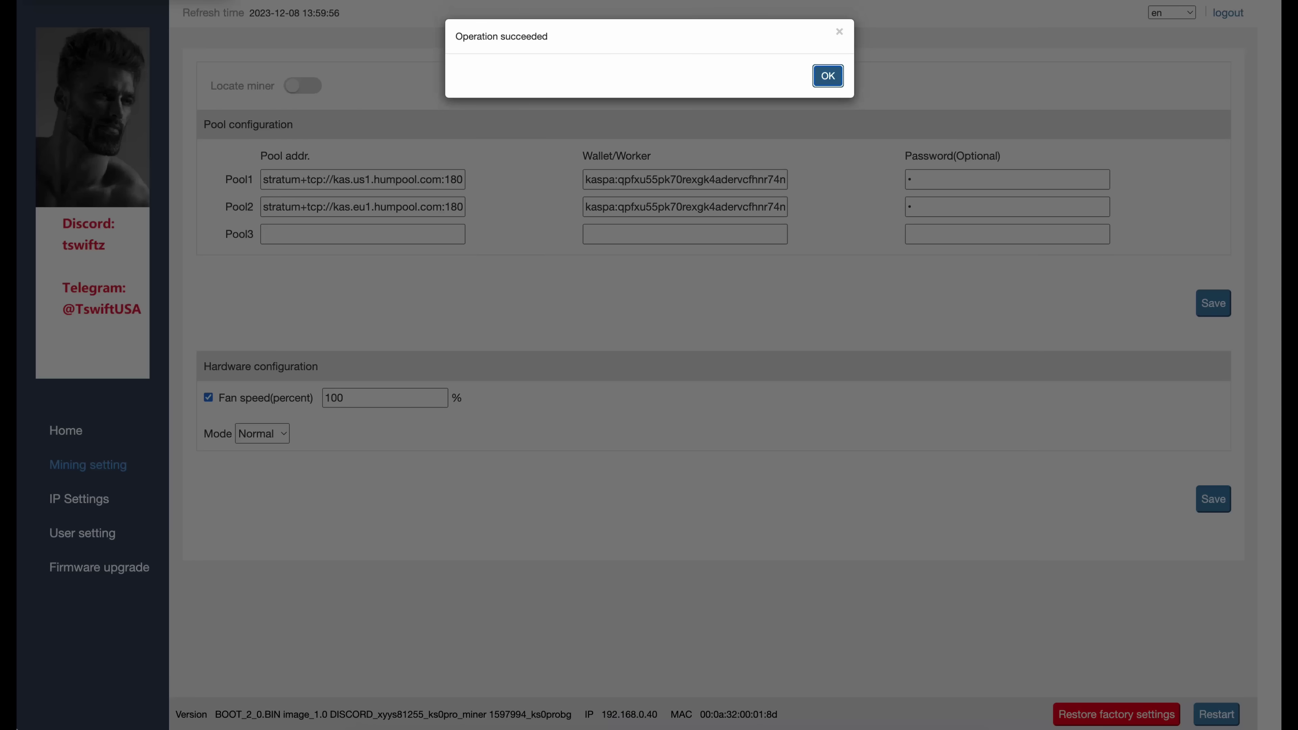
key(Return)
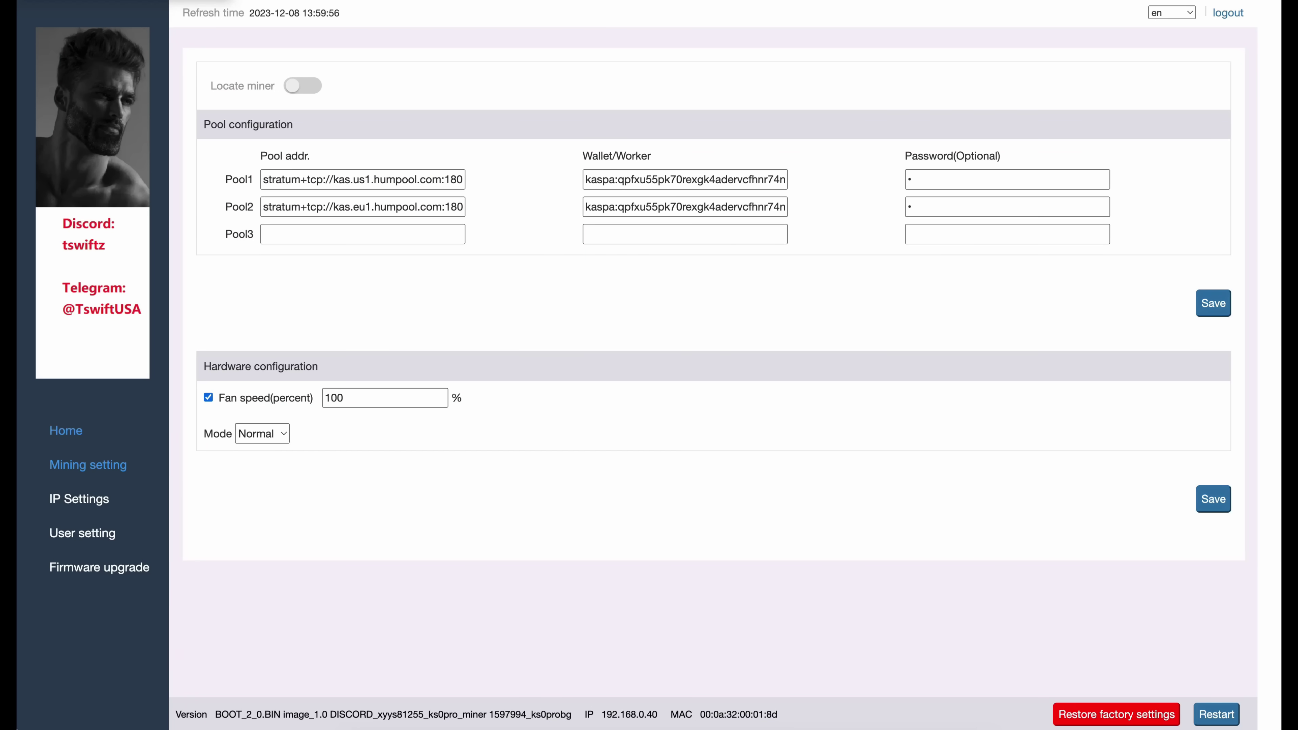
click(66, 431)
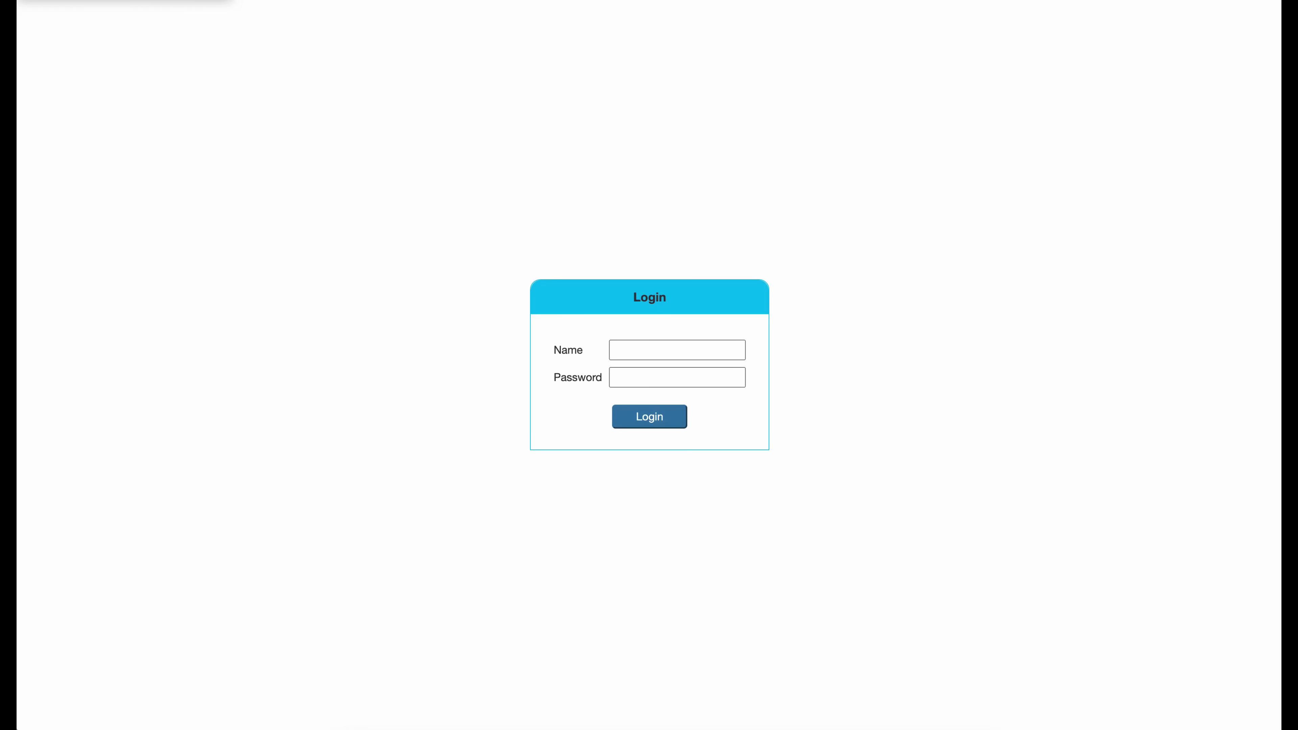
Log in with the administrator username and password
click(677, 350)
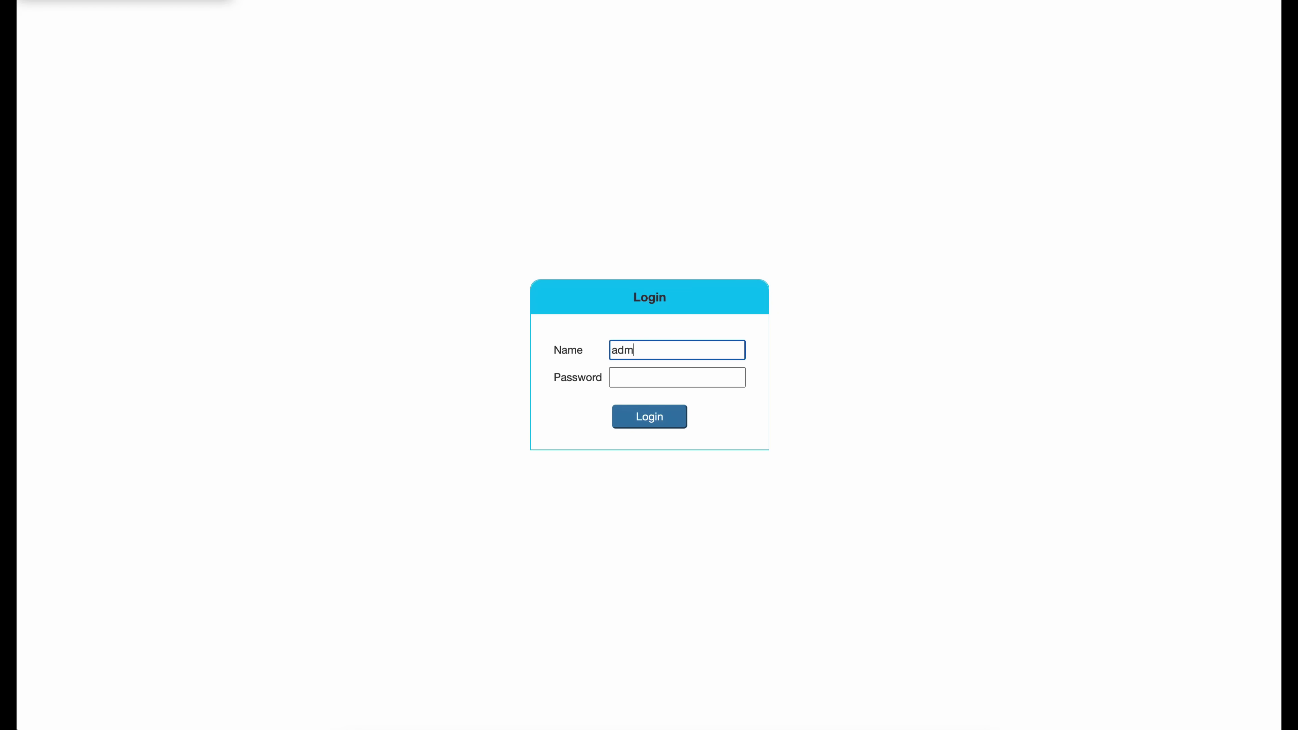
key(Tab)
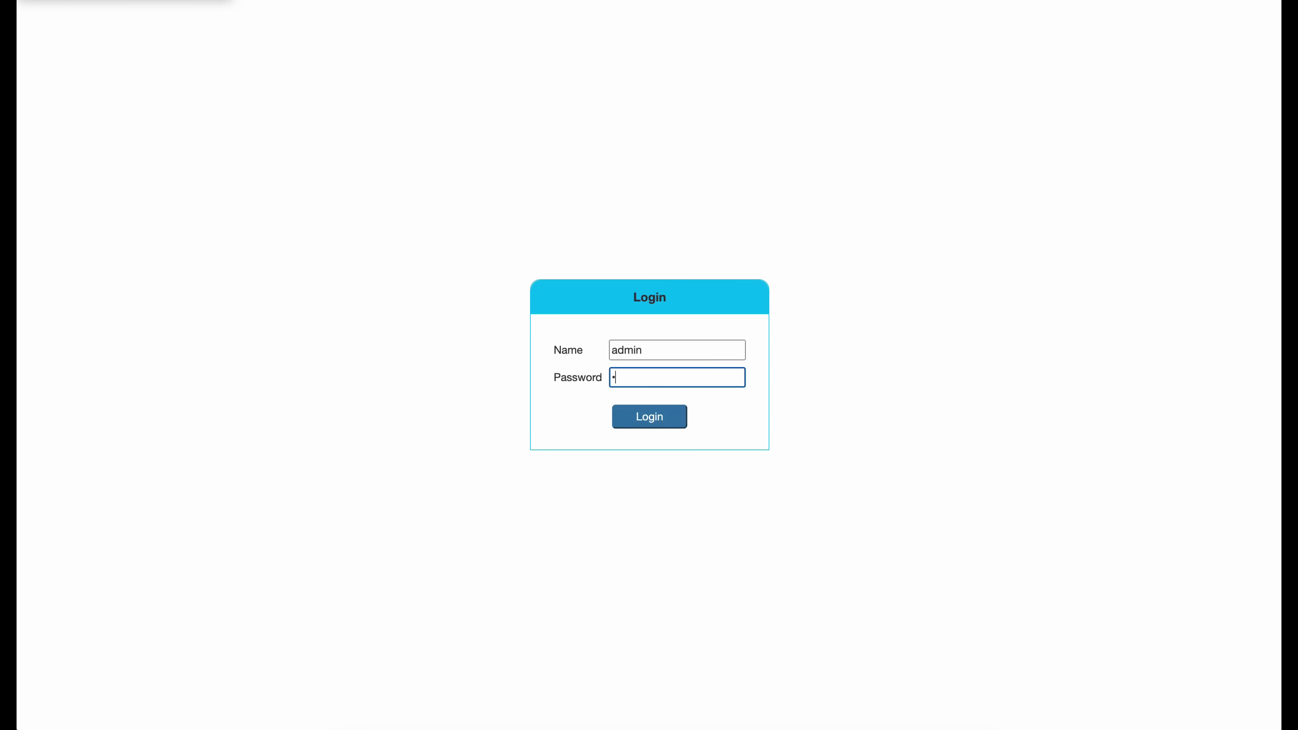
text(a)
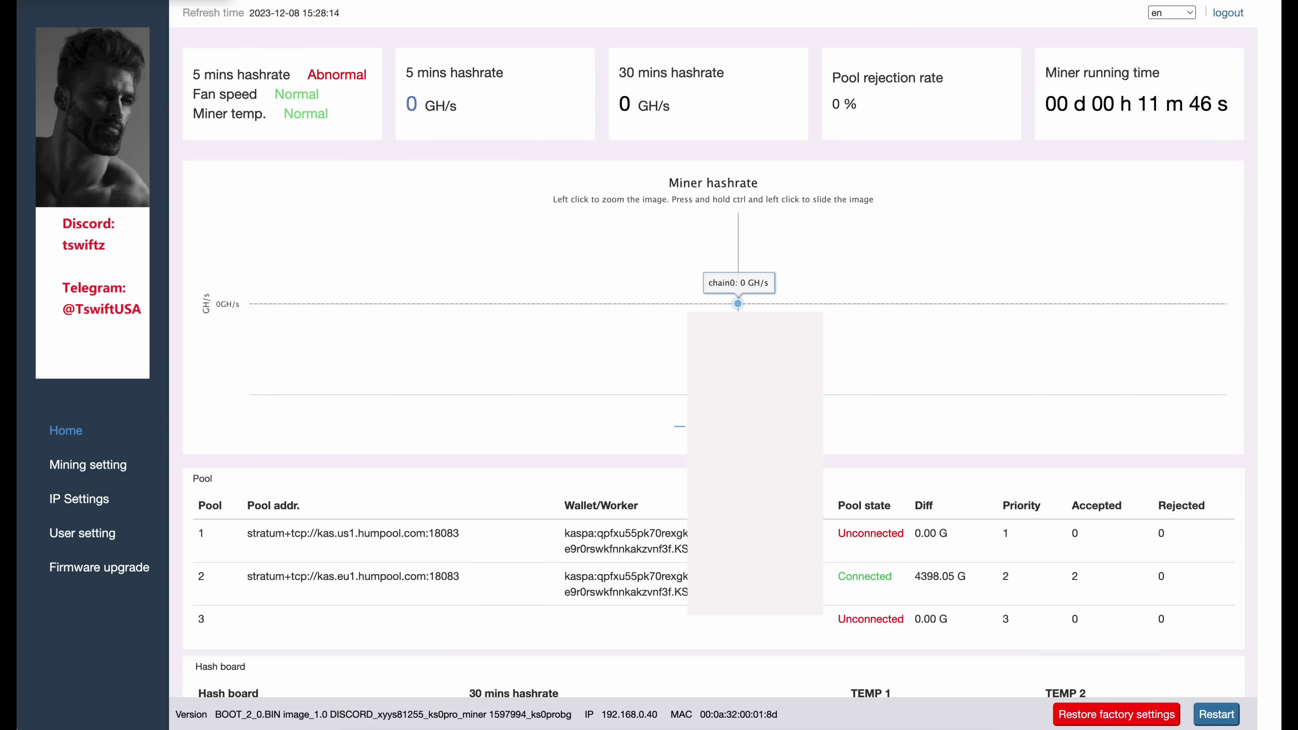
Change the fixed fan speed from 50 to 100 percent, save, and return Home
scroll(460, 358, down, 4)
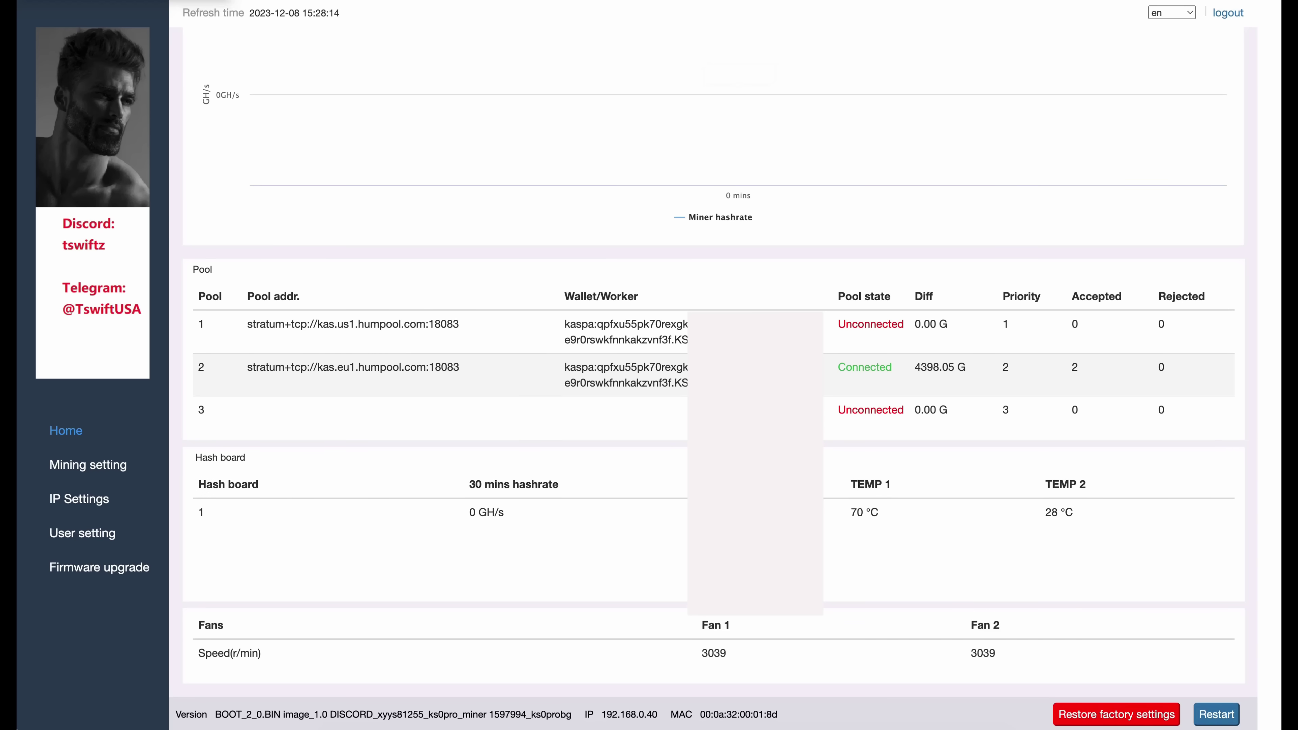
click(88, 464)
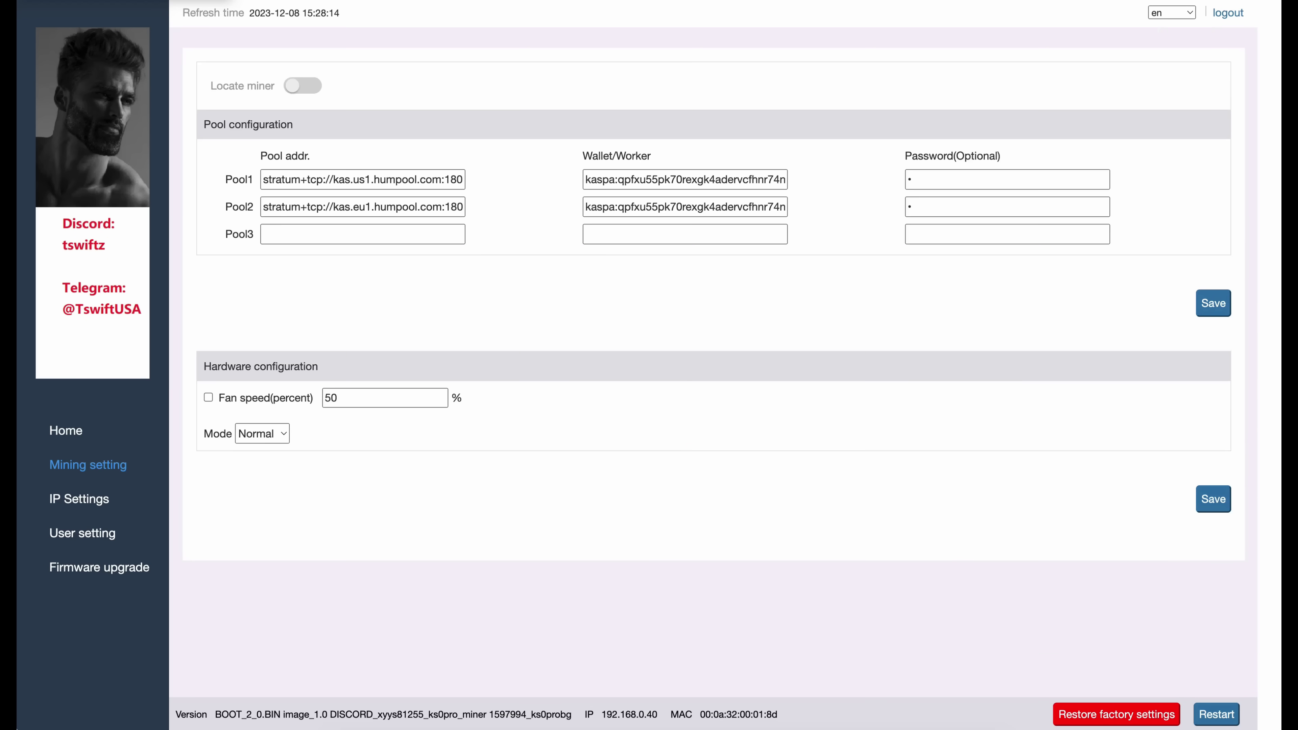
click(337, 397)
click(208, 397)
click(1213, 498)
click(828, 75)
click(65, 430)
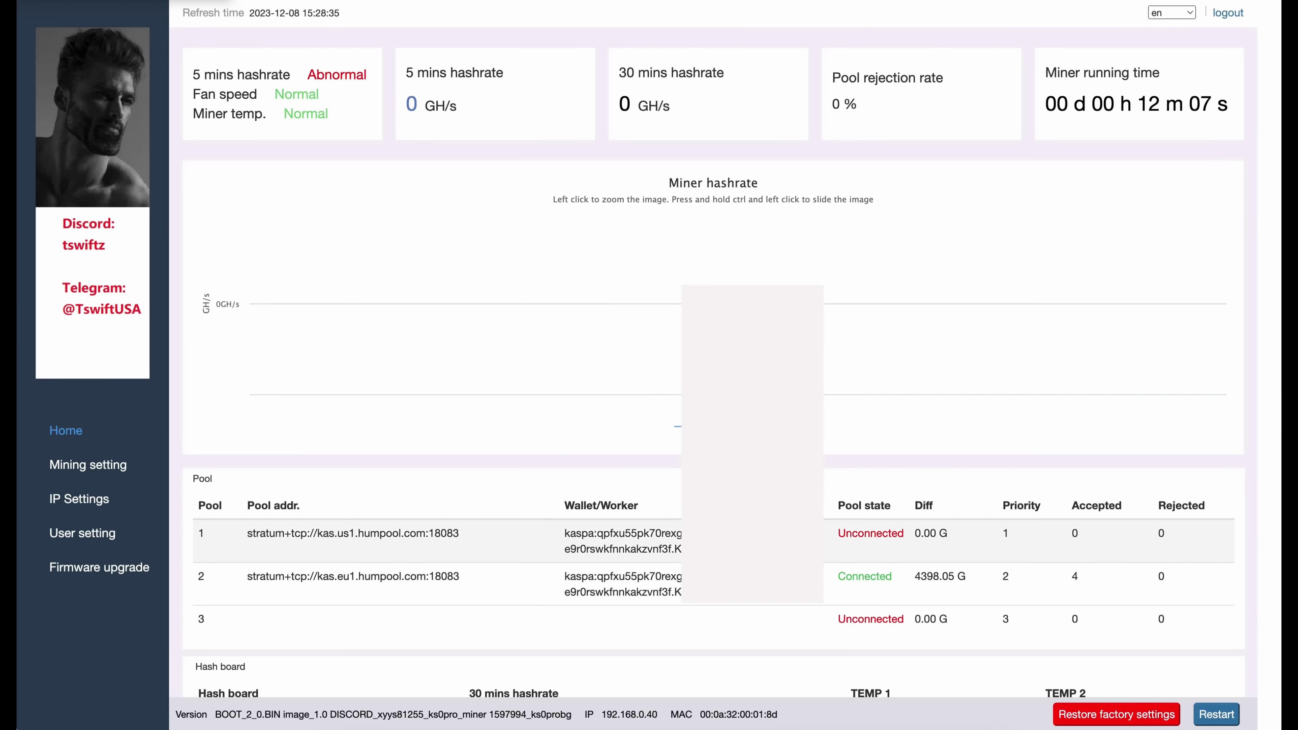
Scroll the dashboard to verify roughly 168 GH/s hashrate and fans near 5700 rpm
scroll(713, 389, down, 4)
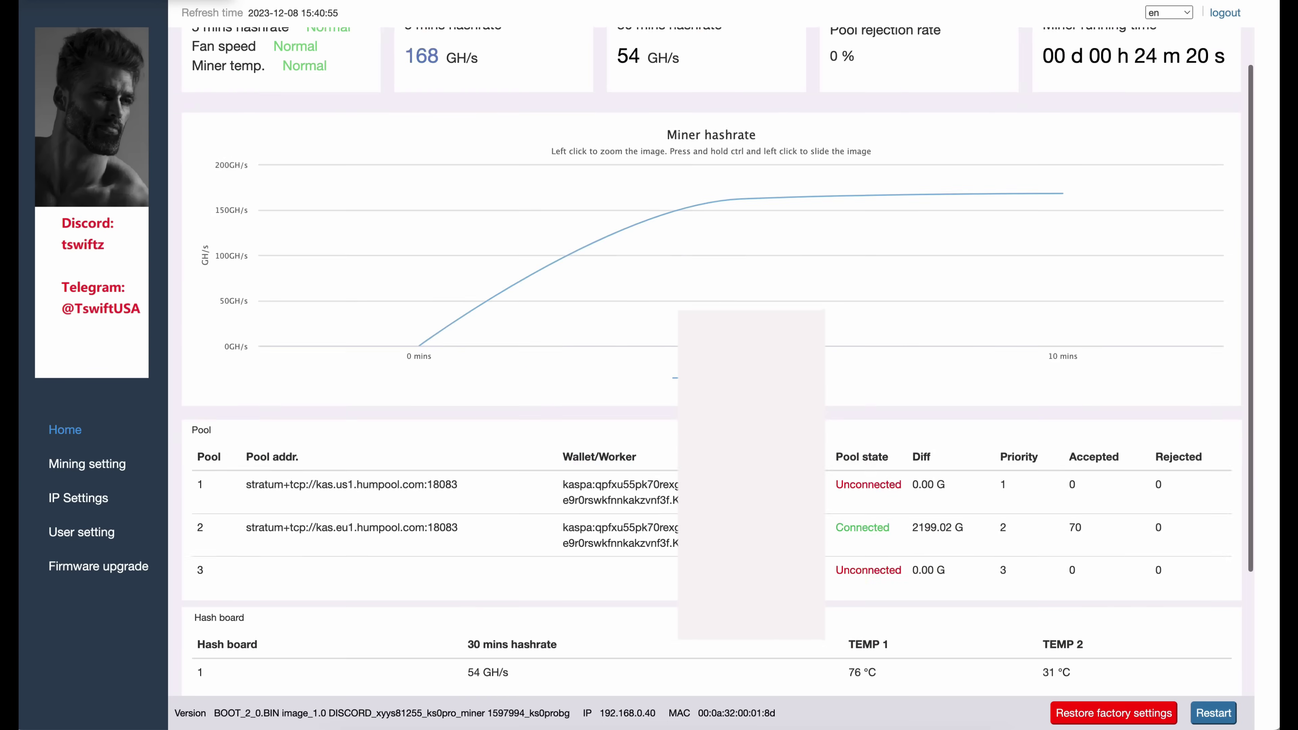
scroll(956, 230, up, 4)
scroll(664, 153, down, 4)
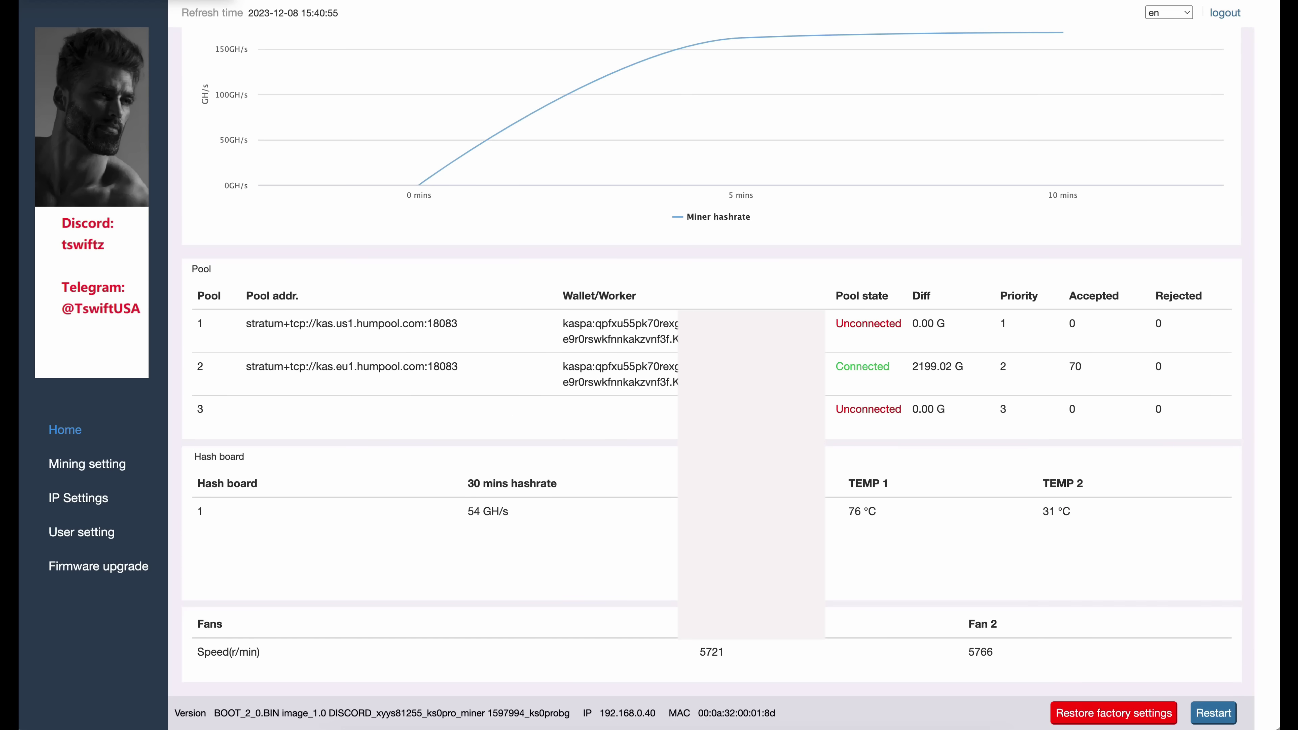
scroll(716, 358, up, 4)
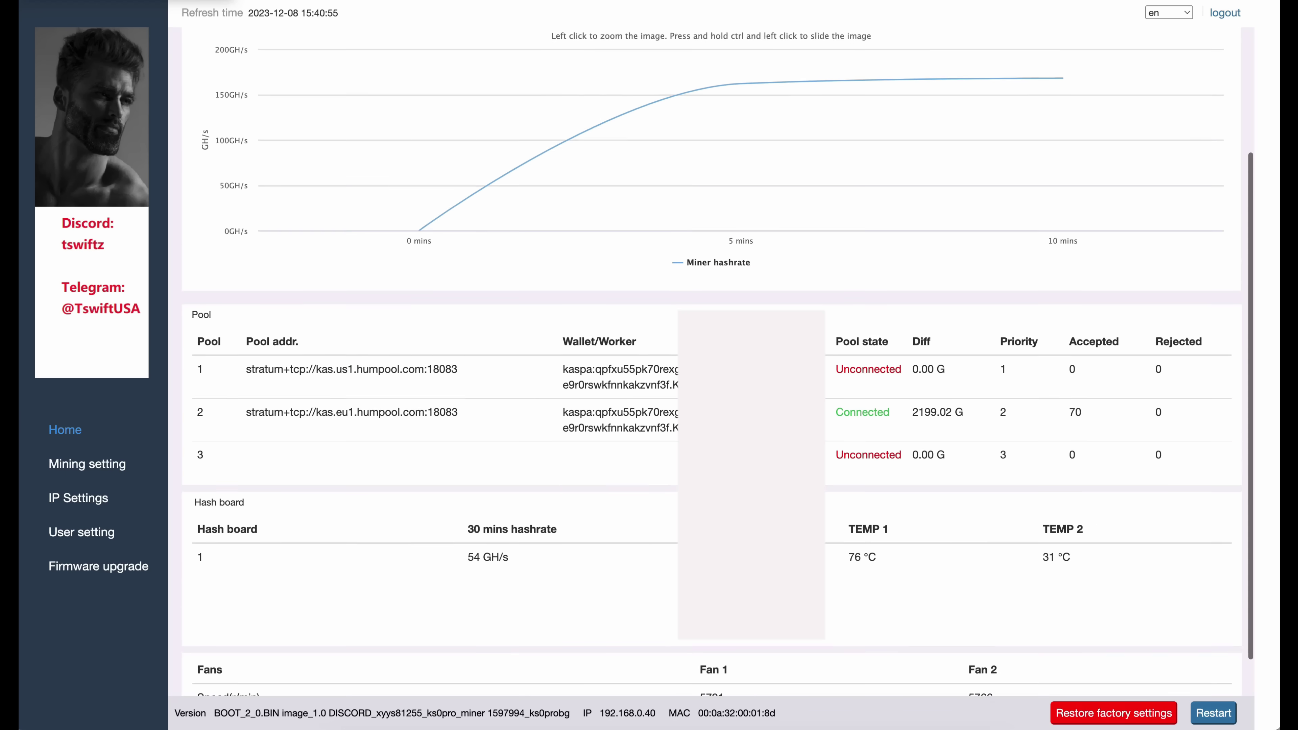